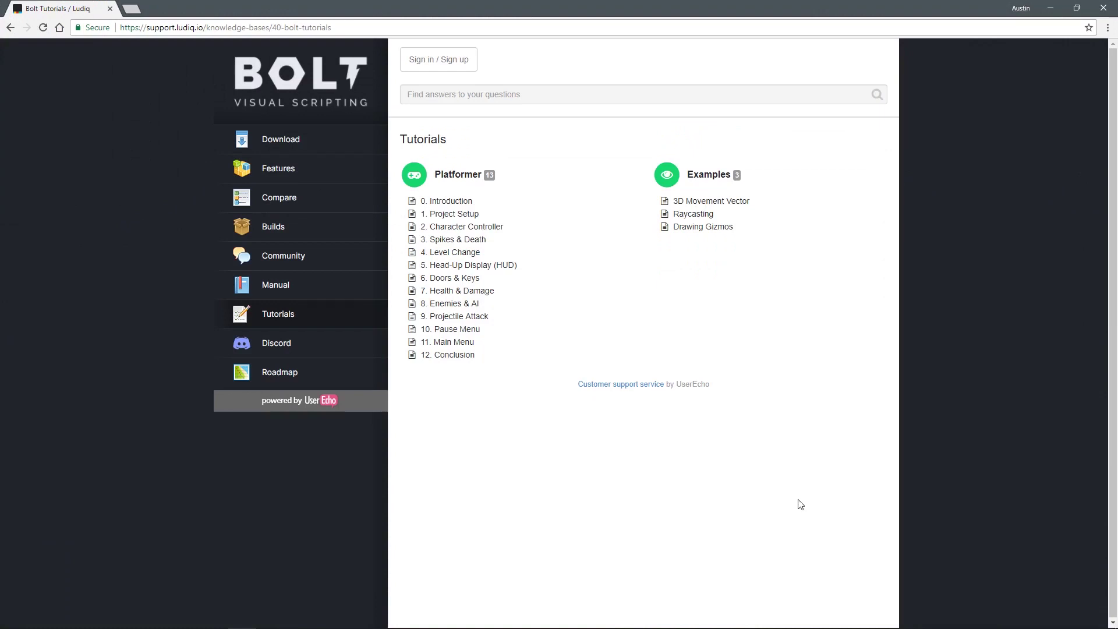
Step: Open the '1. Project Setup' article under Platformer in the Bolt tutorials list
{"action": "left_click", "coordinate": [464, 219]}
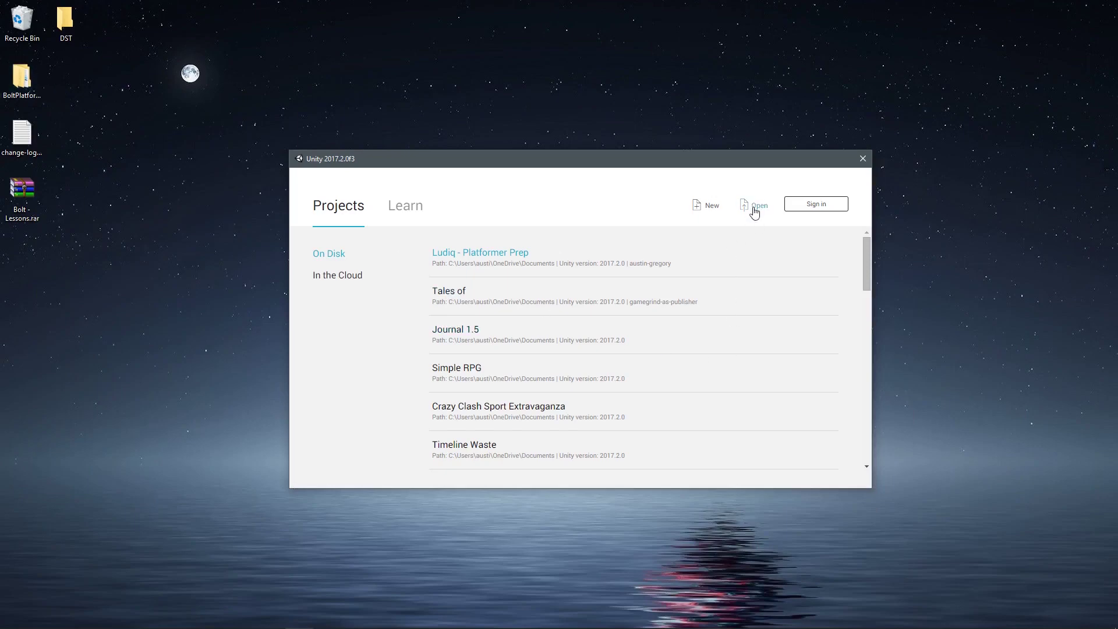
Step: Open the BoltPlatformerTutorial folder from the Desktop and continue past the editor version warning
{"action": "left_click", "coordinate": [754, 208]}
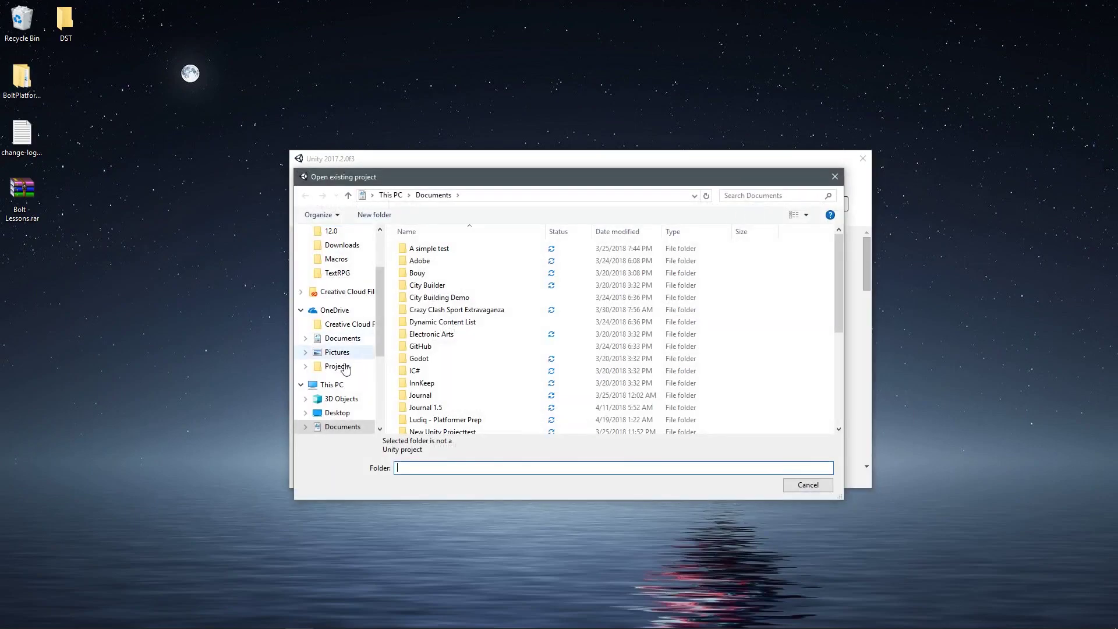
{"action": "left_click", "coordinate": [352, 412]}
{"action": "left_click", "coordinate": [441, 288]}
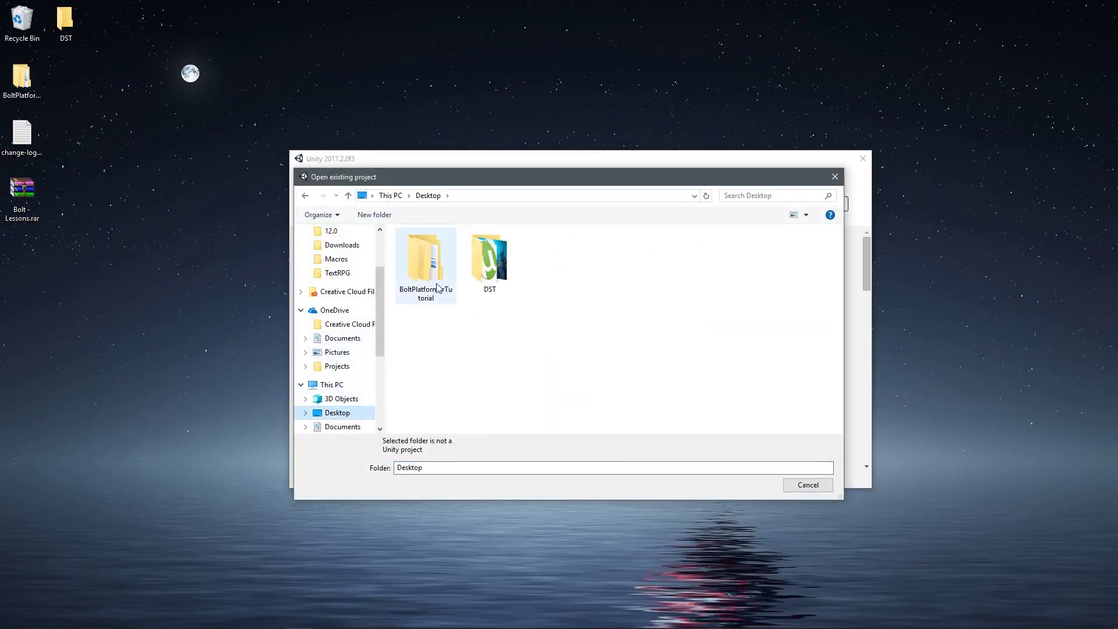
{"action": "double_click", "coordinate": [428, 286]}
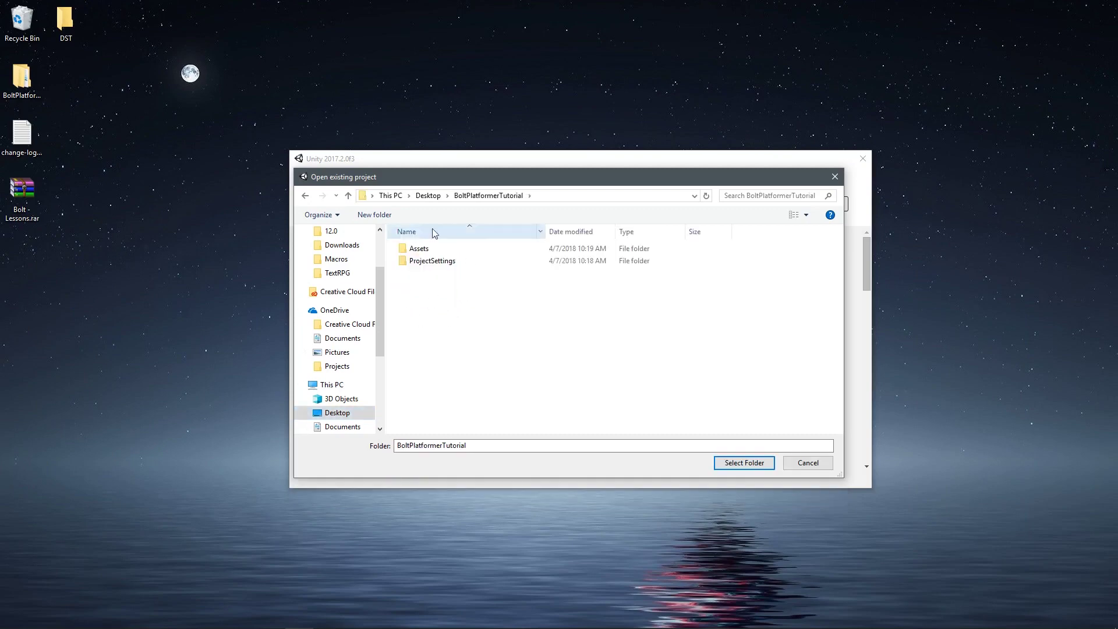
{"action": "left_click", "coordinate": [305, 195]}
{"action": "left_click", "coordinate": [750, 465]}
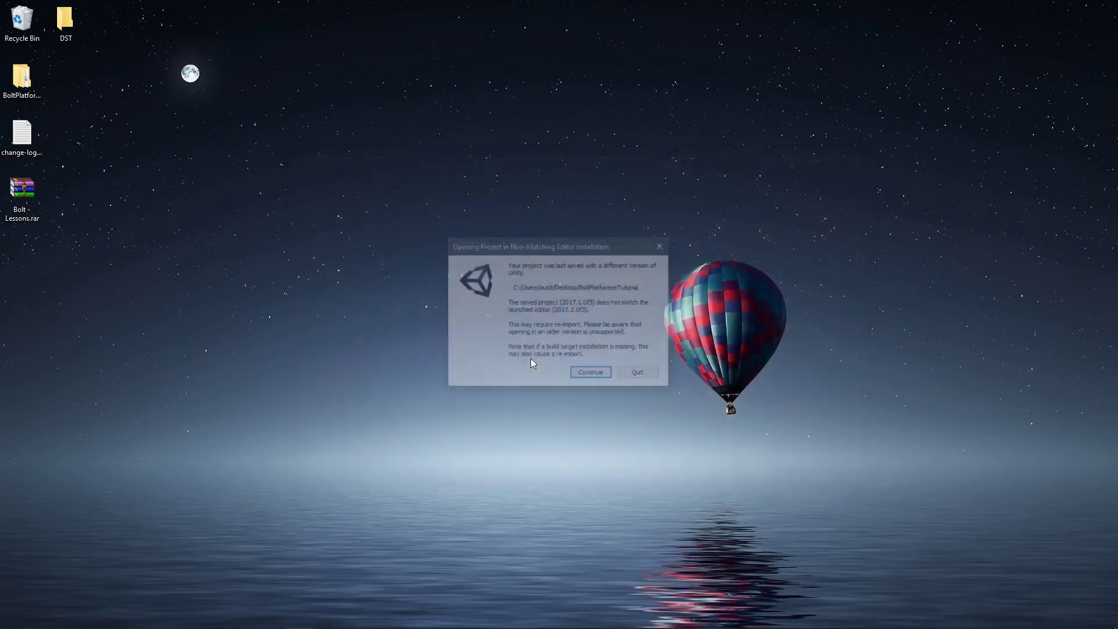
{"action": "left_click", "coordinate": [585, 376]}
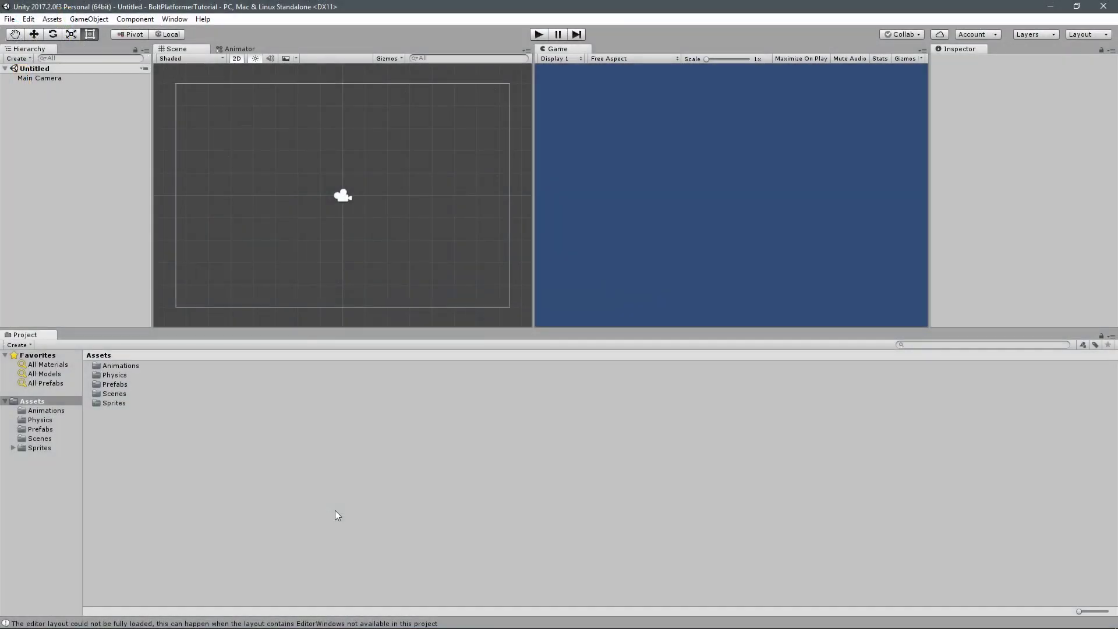
Step: Show the Bolt Visual Scripting package page ($70) in the Asset Store, scrolled to the top
{"action": "left_click", "coordinate": [184, 21]}
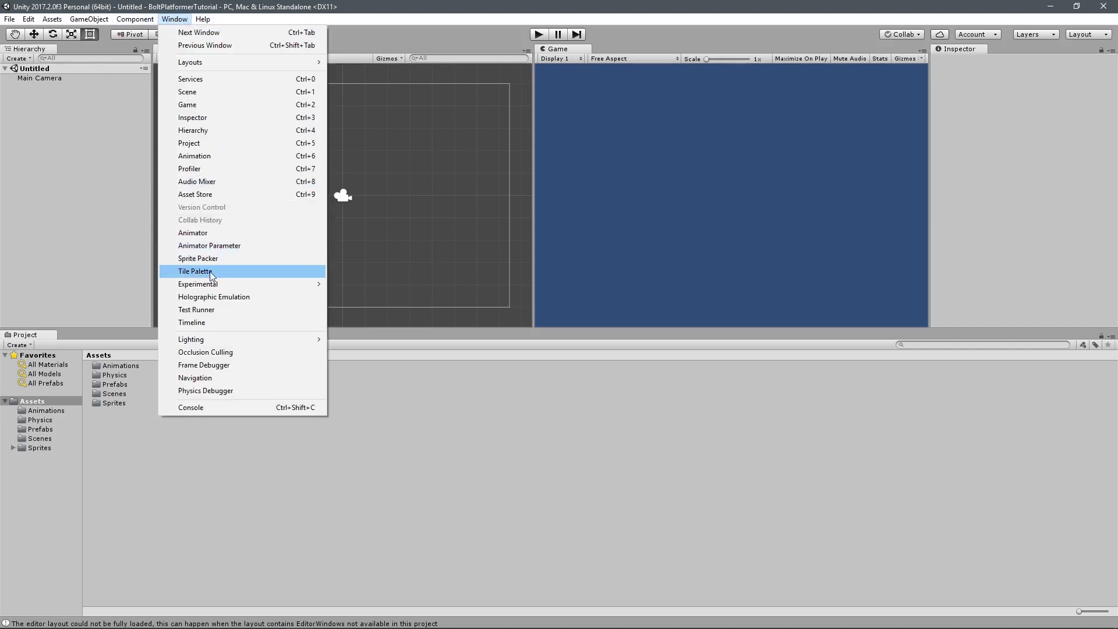
{"action": "left_click", "coordinate": [195, 194]}
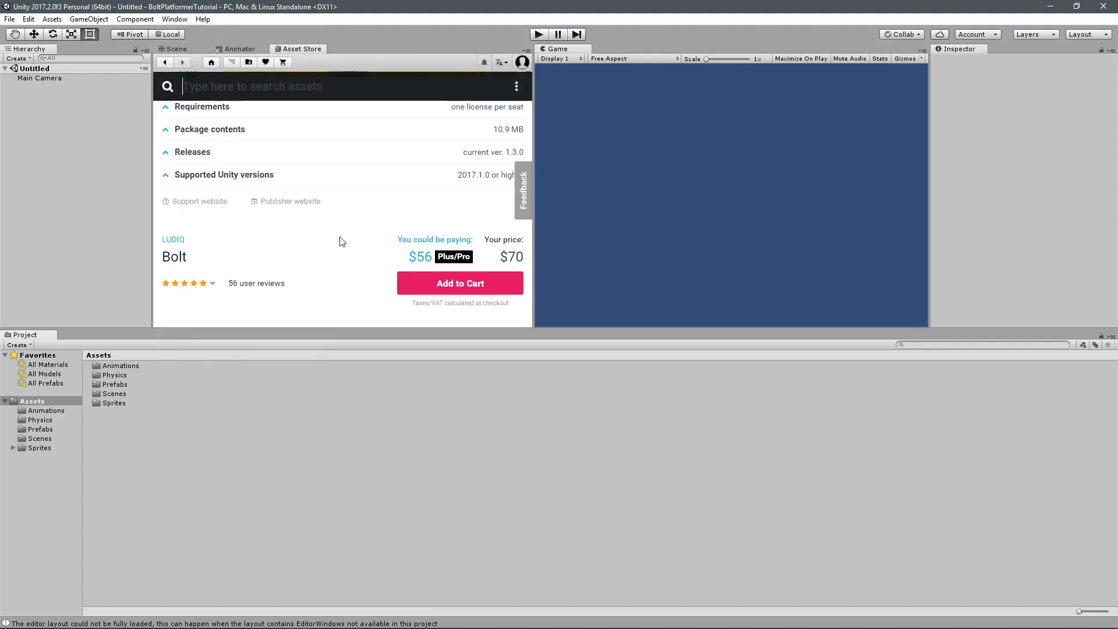
{"action": "scroll", "coordinate": [341, 241], "scroll_direction": "up", "scroll_amount": 5}
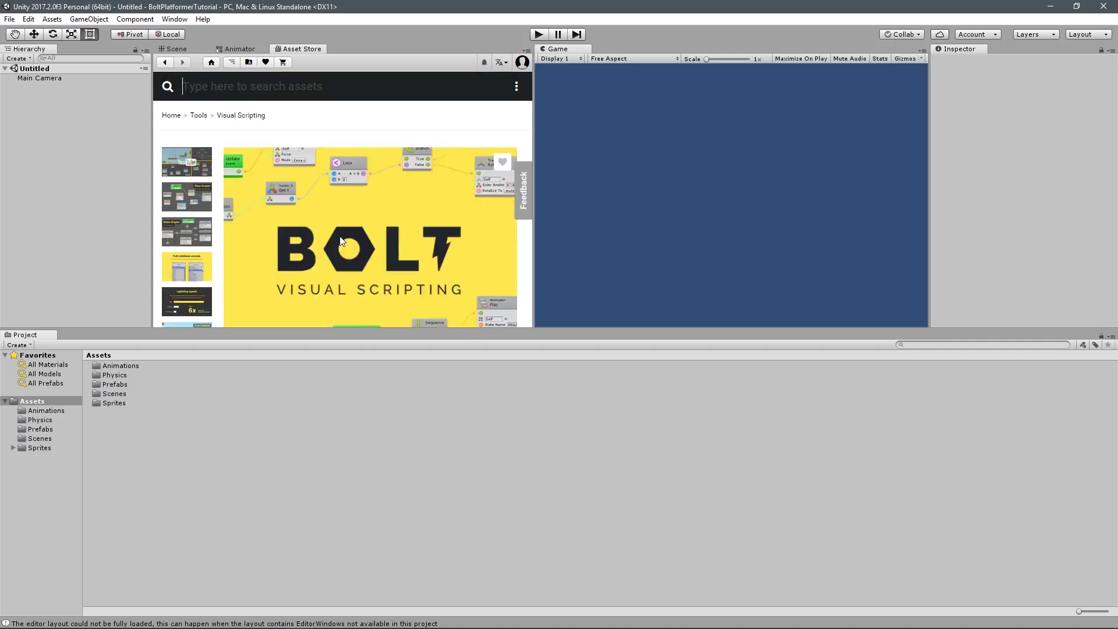
Step: Import all files of the Bolt custom package, adding the Ludiq folder to Assets
{"action": "left_click", "coordinate": [51, 18]}
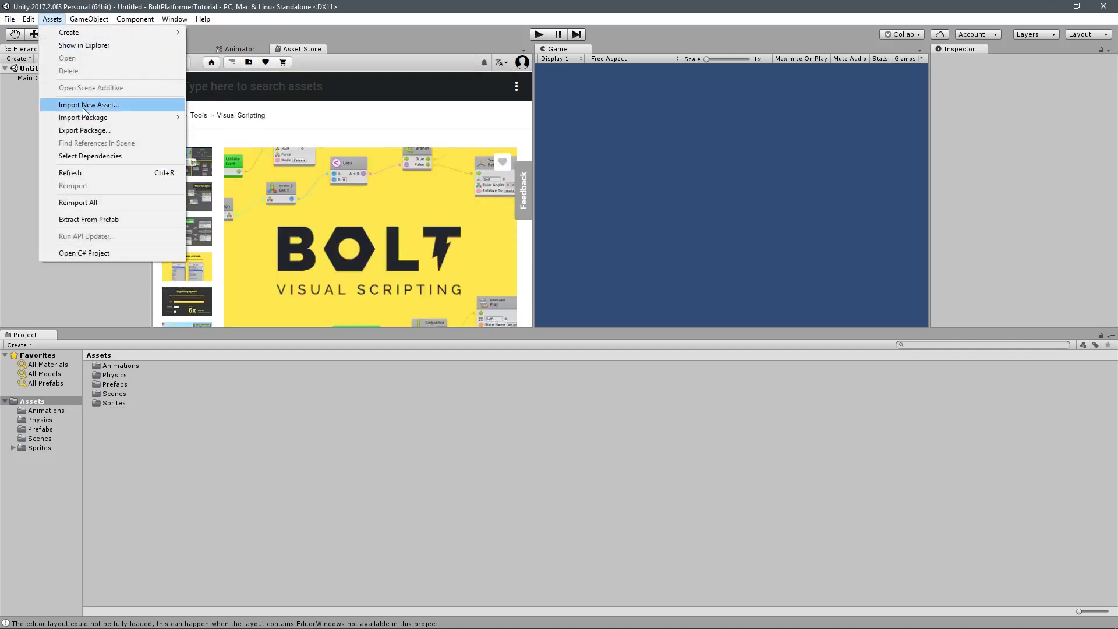
{"action": "mouse_move", "coordinate": [81, 120]}
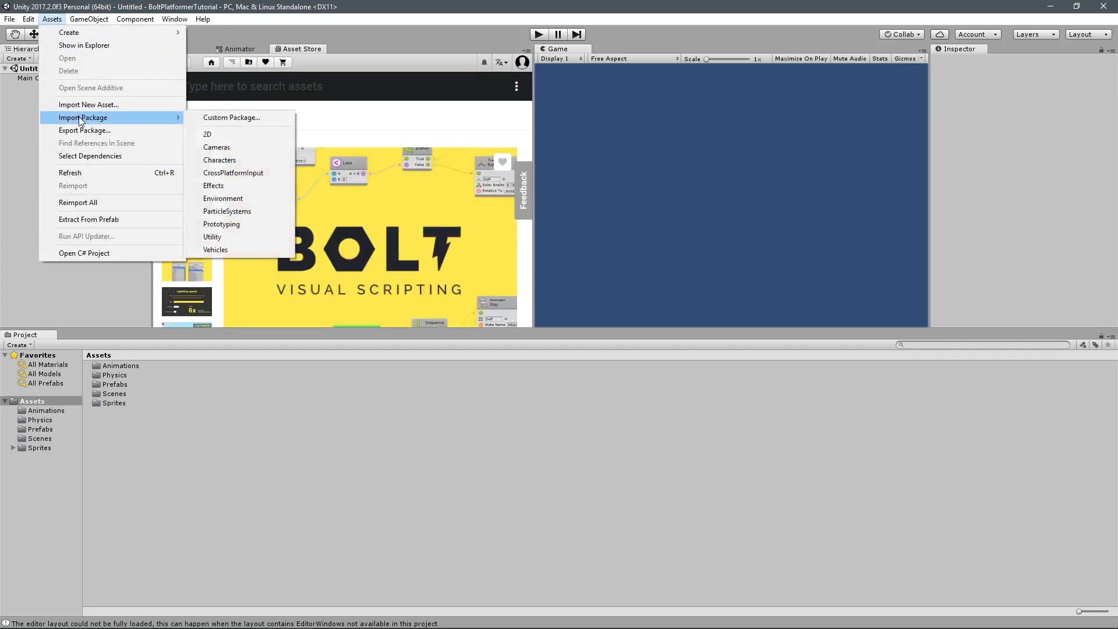
{"action": "left_click", "coordinate": [215, 119]}
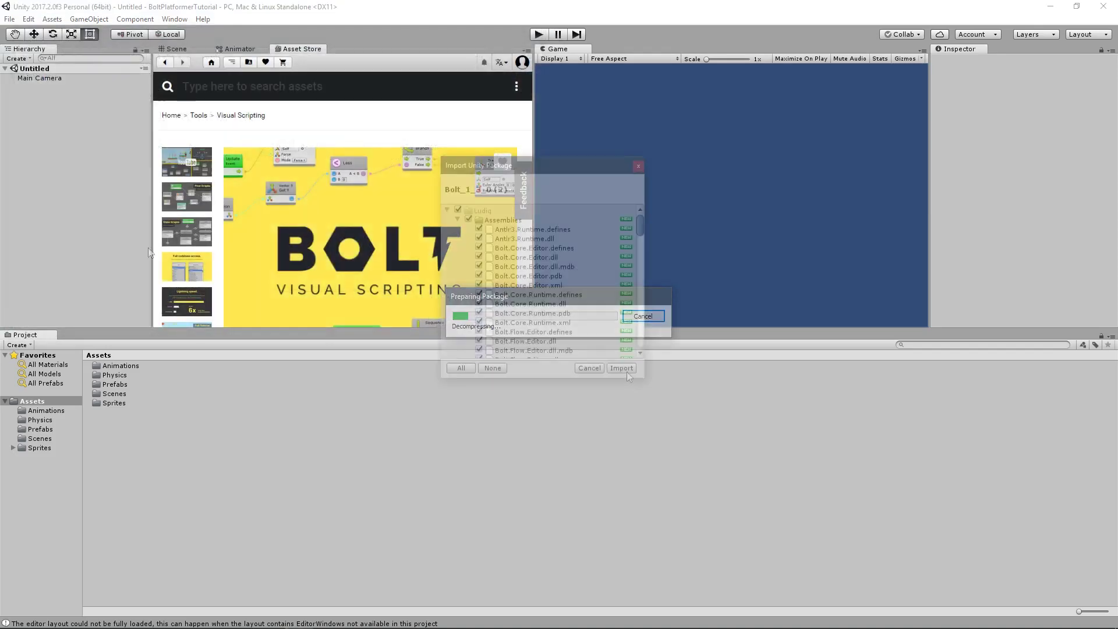
{"action": "left_click", "coordinate": [447, 210]}
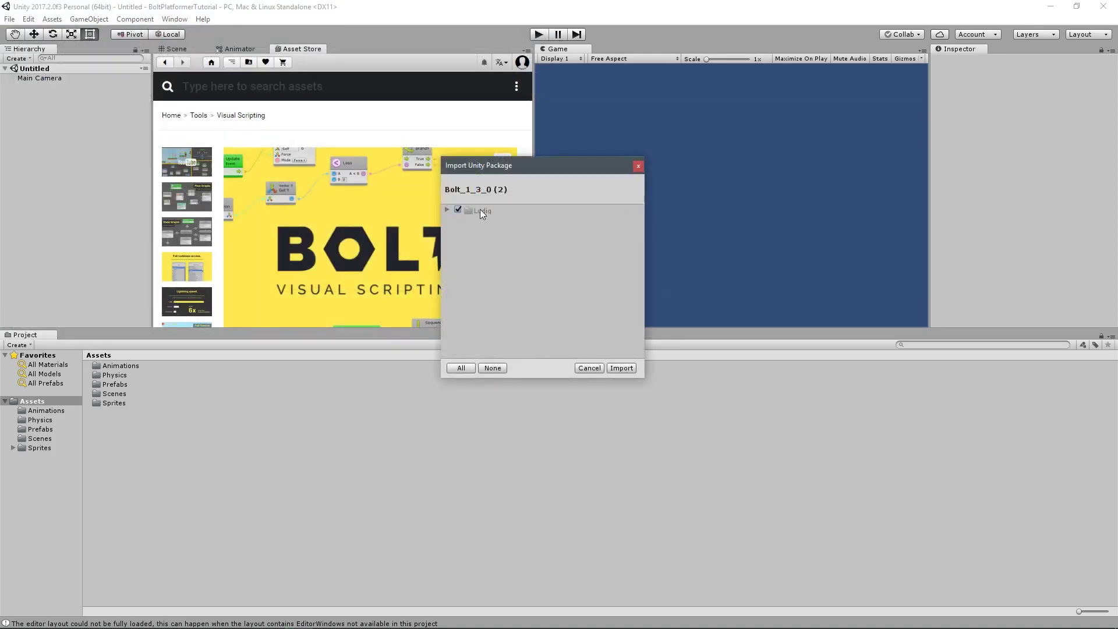
{"action": "left_click", "coordinate": [621, 368]}
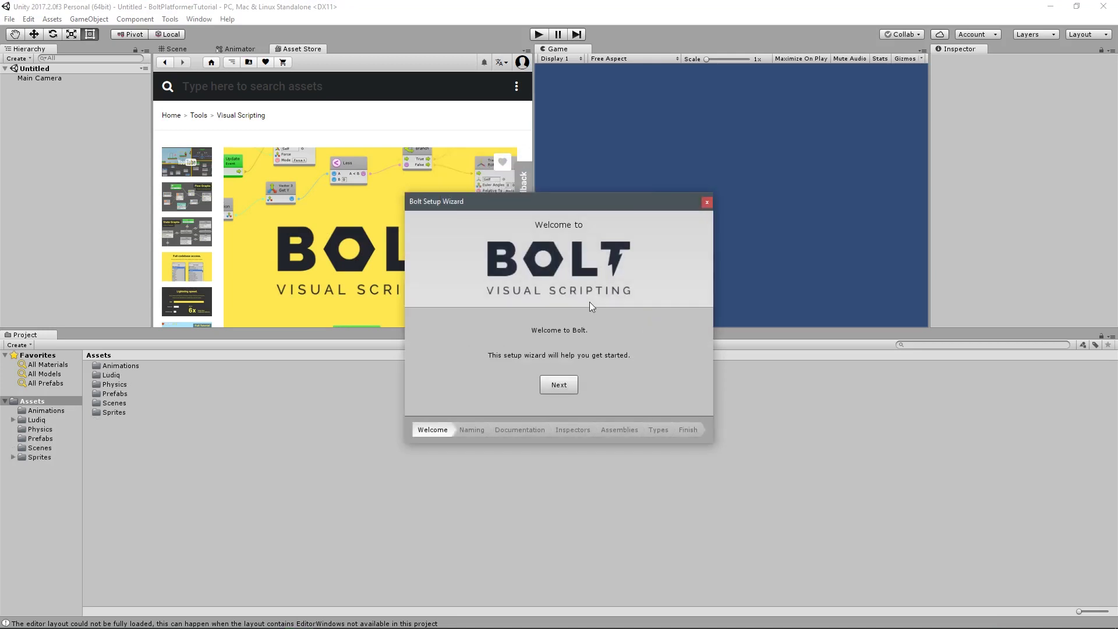
Step: Run the Bolt Setup Wizard with Human Naming and default assemblies, generate the unit database, then close it
{"action": "left_click", "coordinate": [561, 388]}
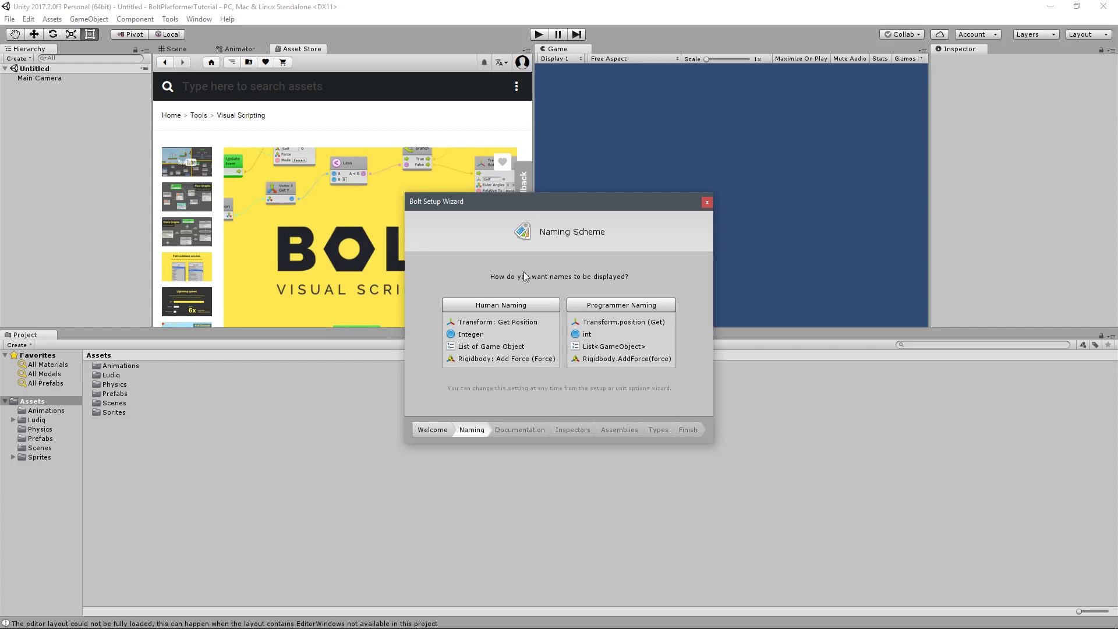
{"action": "left_click", "coordinate": [507, 305]}
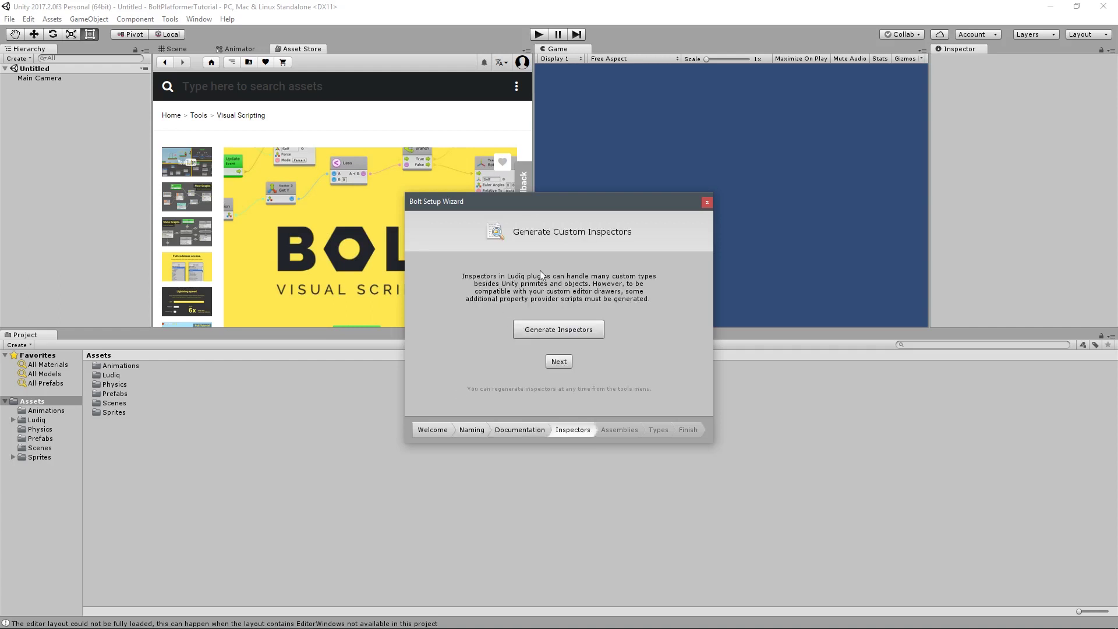
{"action": "left_click", "coordinate": [559, 361]}
{"action": "scroll", "coordinate": [443, 375], "scroll_direction": "down", "scroll_amount": 10}
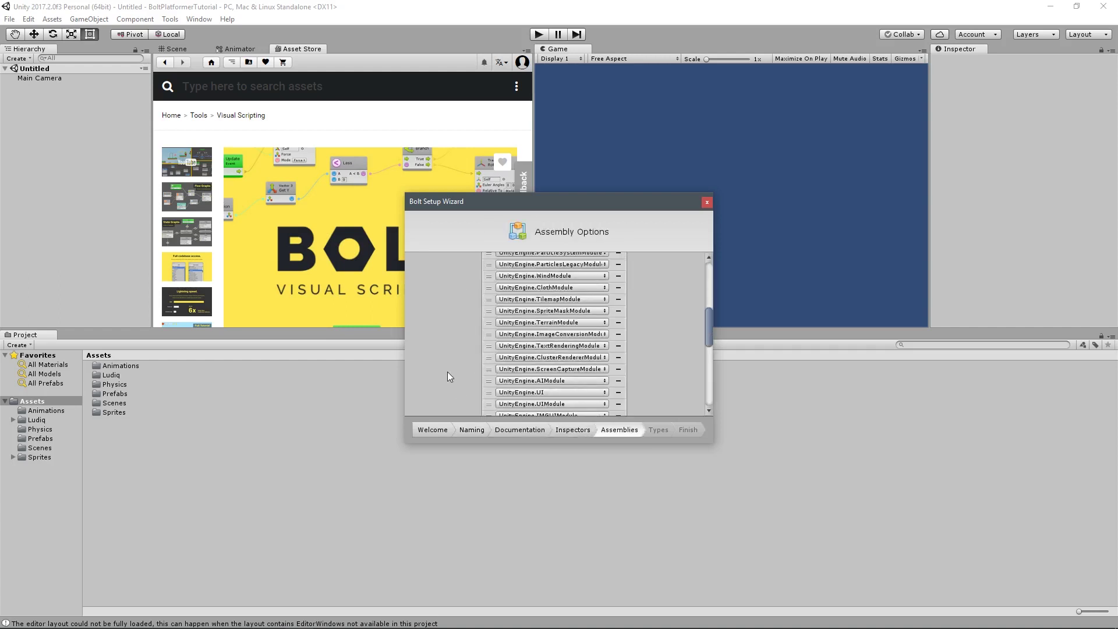
{"action": "left_click", "coordinate": [553, 397]}
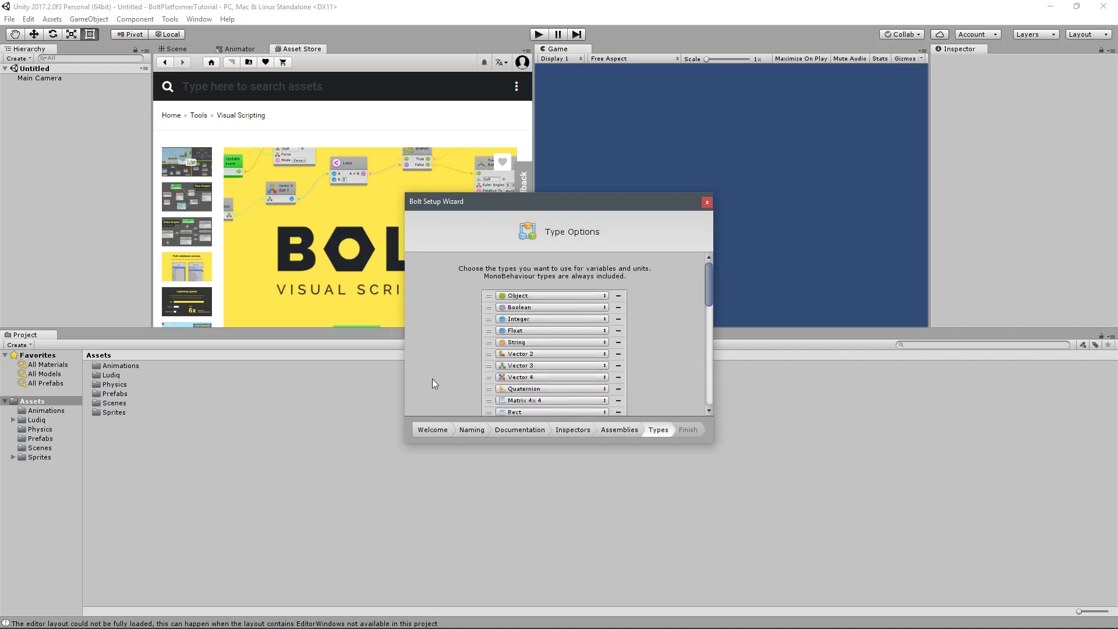
{"action": "scroll", "coordinate": [443, 375], "scroll_direction": "down", "scroll_amount": 10}
{"action": "left_click", "coordinate": [547, 399]}
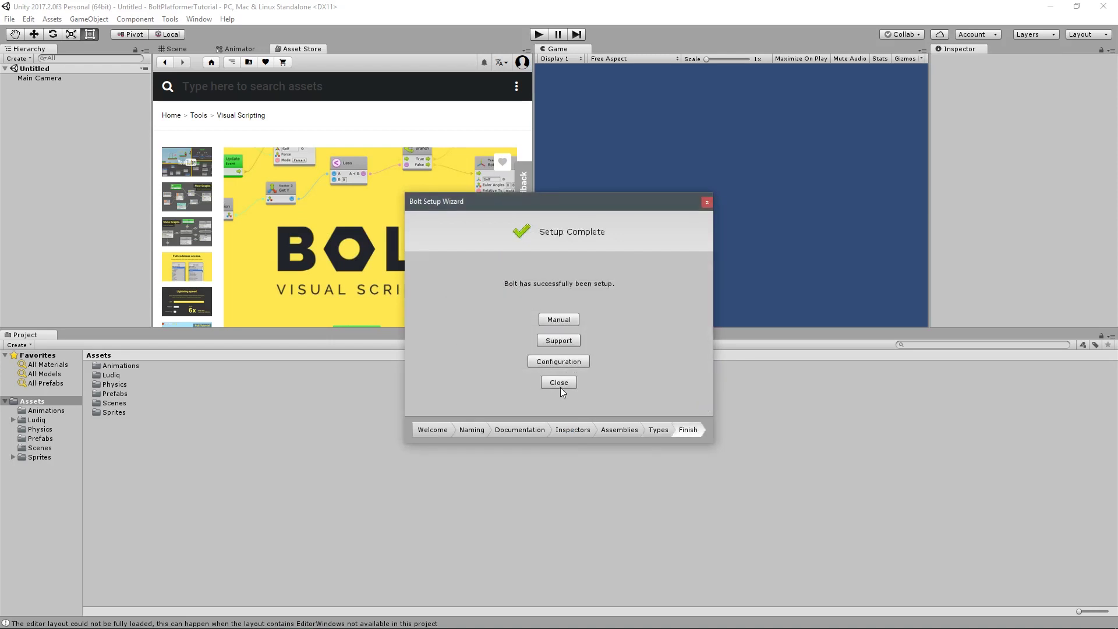
{"action": "left_click", "coordinate": [559, 383]}
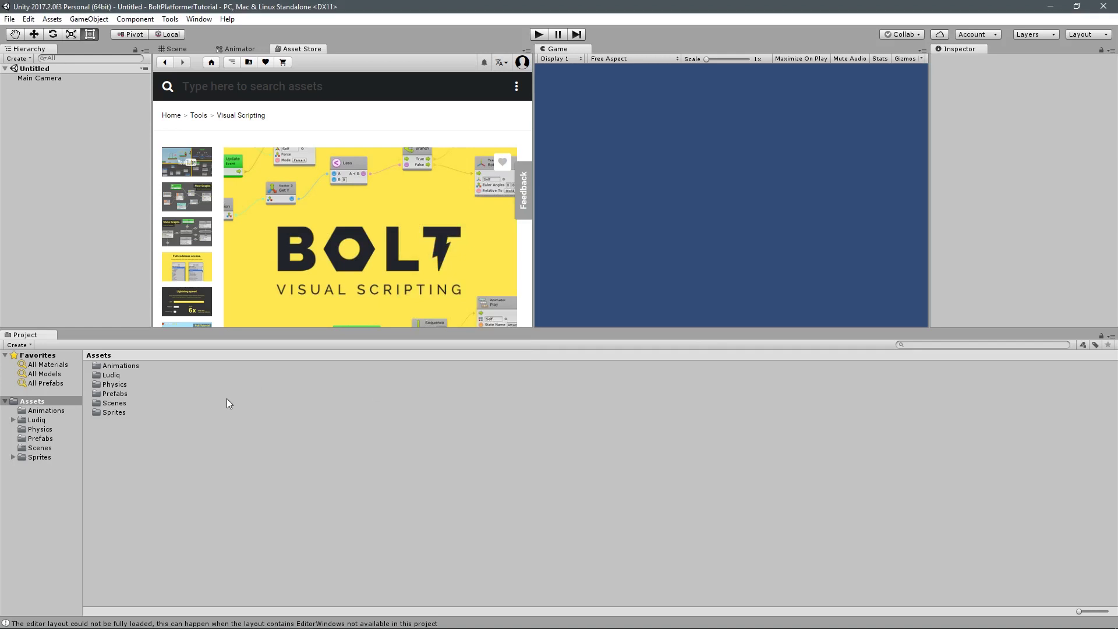
Step: Dock the Bolt Graph window in the taller lower area and widen it beside the Project panel
{"action": "left_click", "coordinate": [199, 20]}
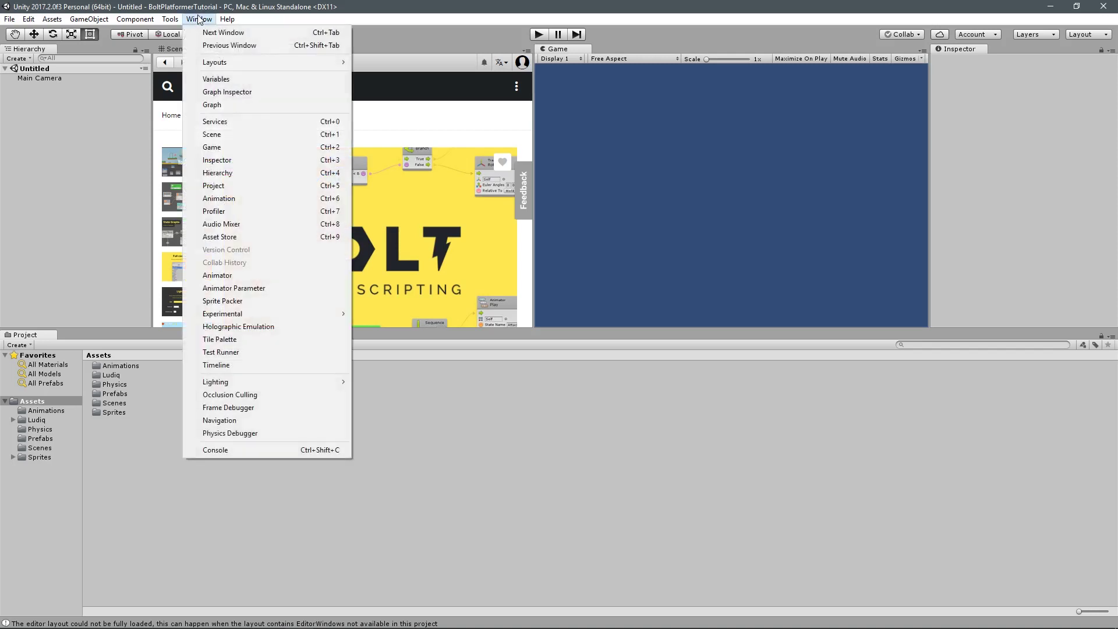
{"action": "left_click", "coordinate": [221, 104]}
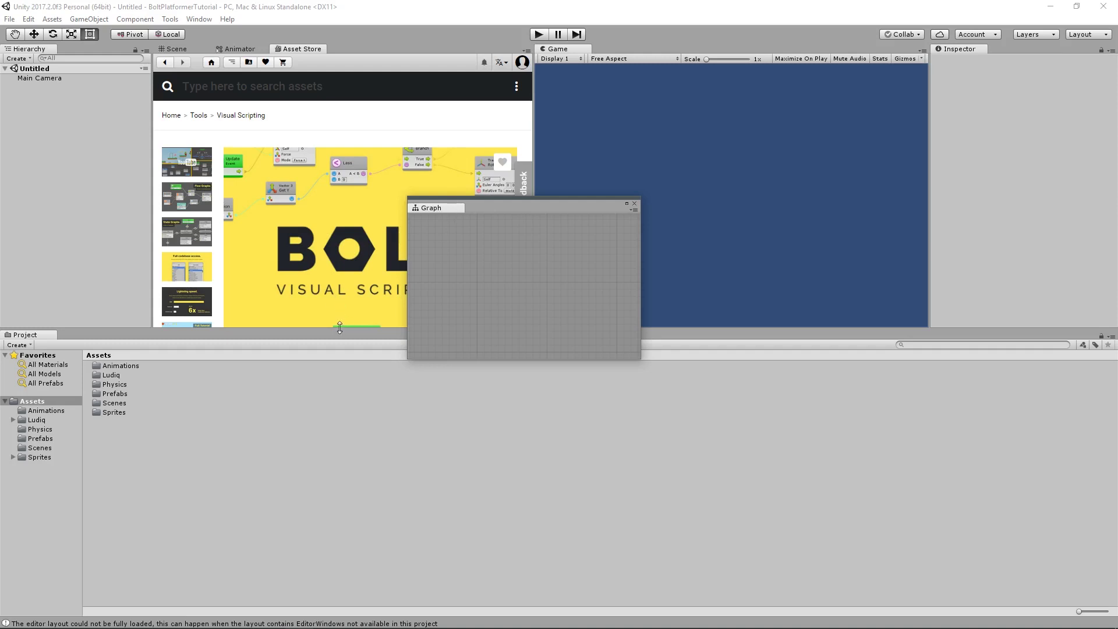
{"action": "left_click_drag", "start_coordinate": [325, 329], "coordinate": [325, 212]}
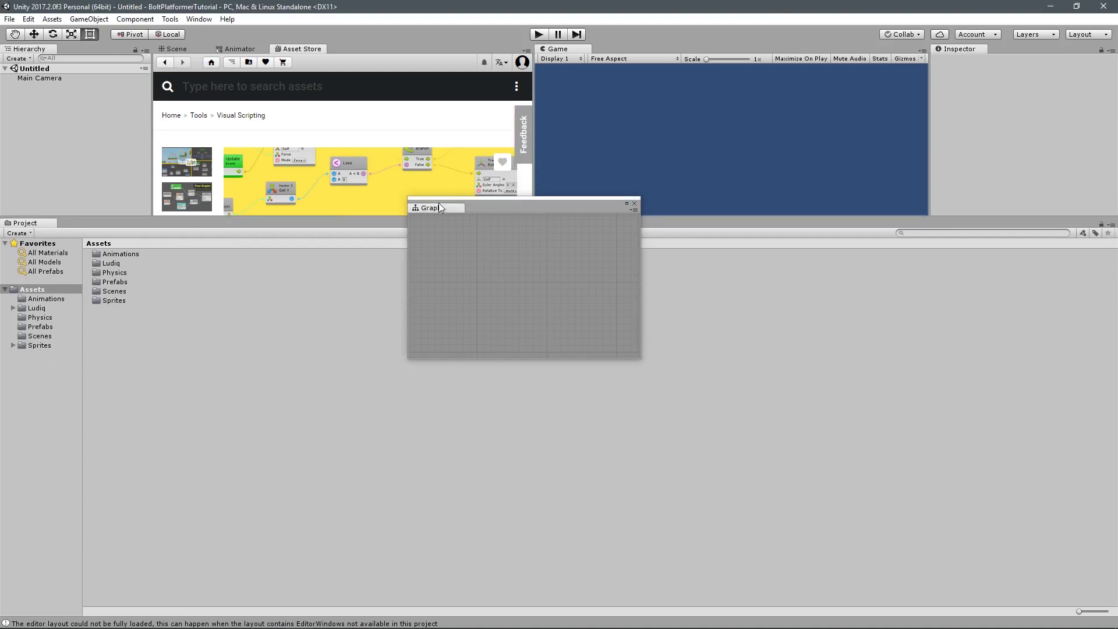
{"action": "left_click_drag", "start_coordinate": [429, 209], "coordinate": [969, 400]}
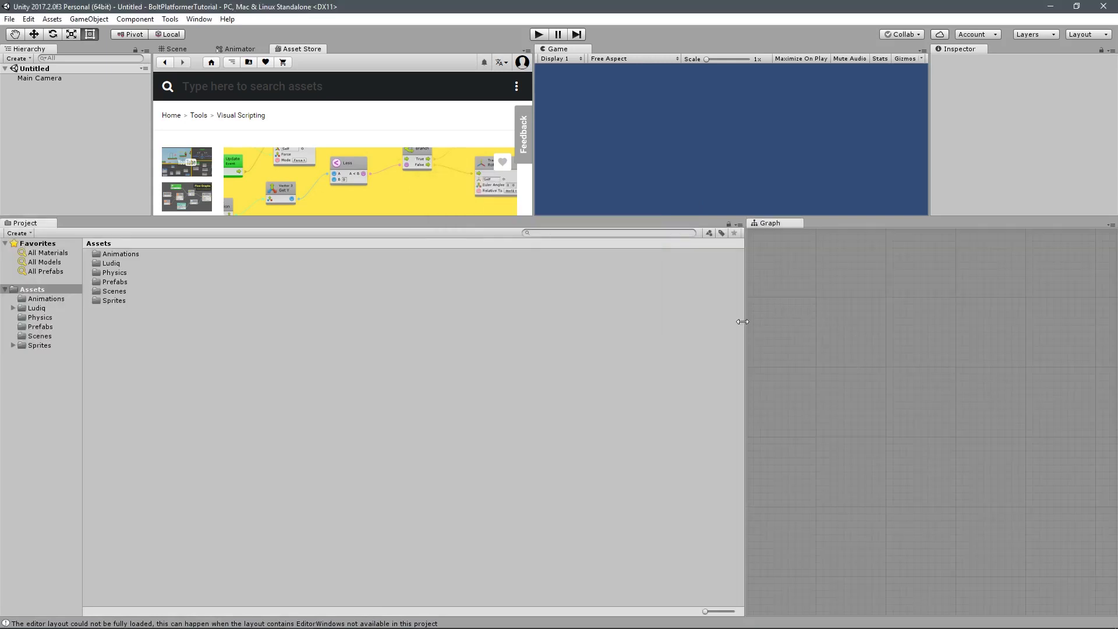
{"action": "left_click_drag", "start_coordinate": [742, 322], "coordinate": [204, 308]}
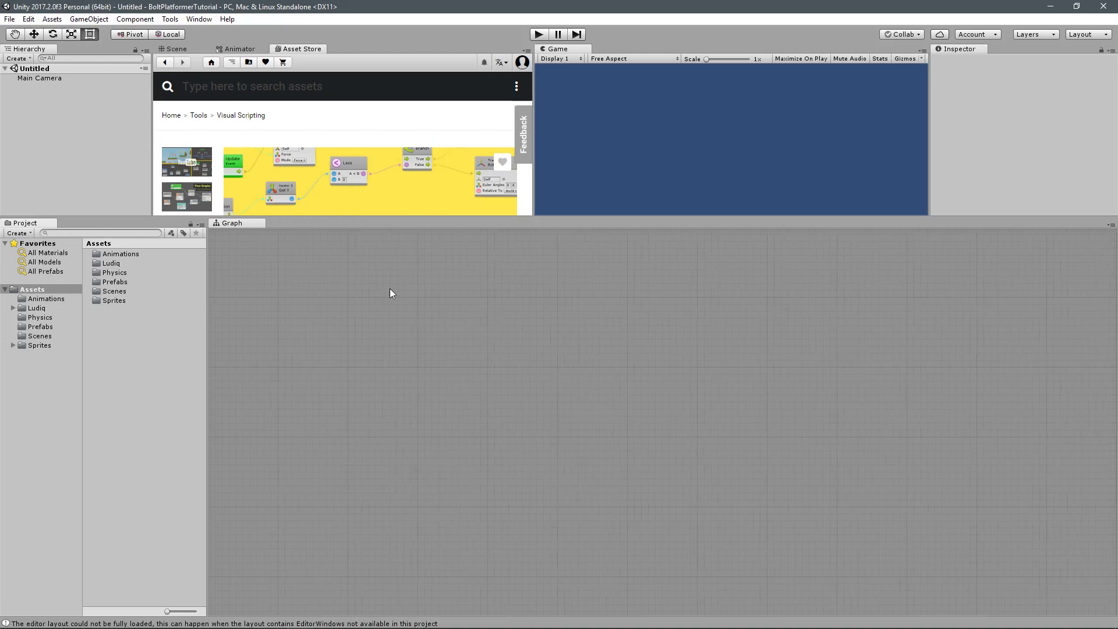
{"action": "left_click", "coordinate": [199, 18]}
Step: Dock the Graph Inspector as a narrow panel on the right side of the Graph pane
{"action": "left_click", "coordinate": [229, 90]}
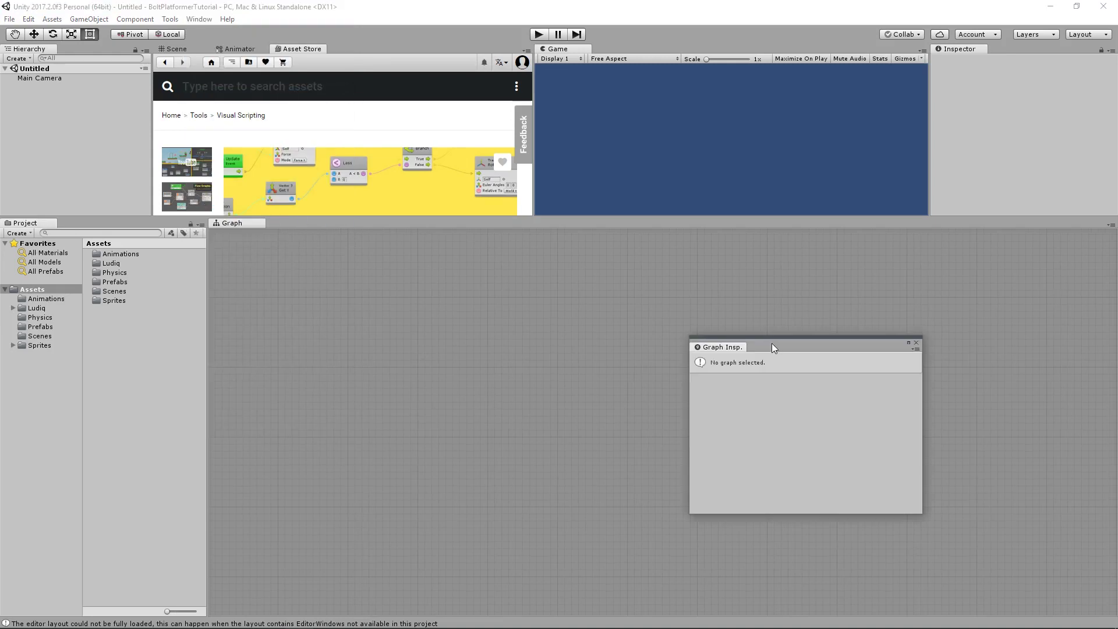
{"action": "left_click_drag", "start_coordinate": [772, 347], "coordinate": [1041, 308]}
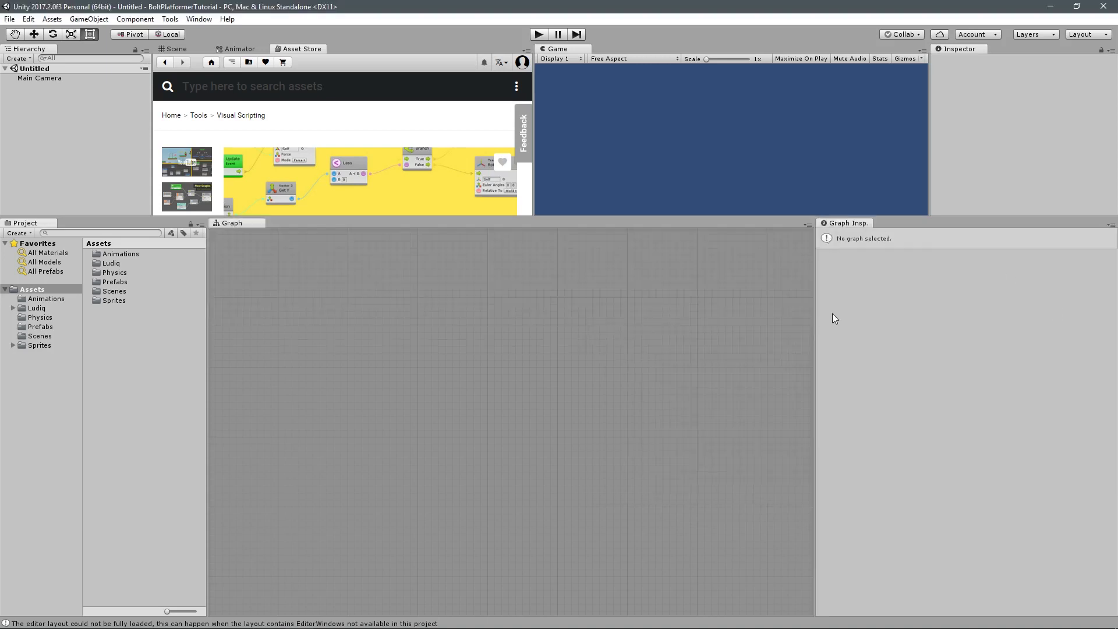
{"action": "left_click_drag", "start_coordinate": [817, 314], "coordinate": [854, 325]}
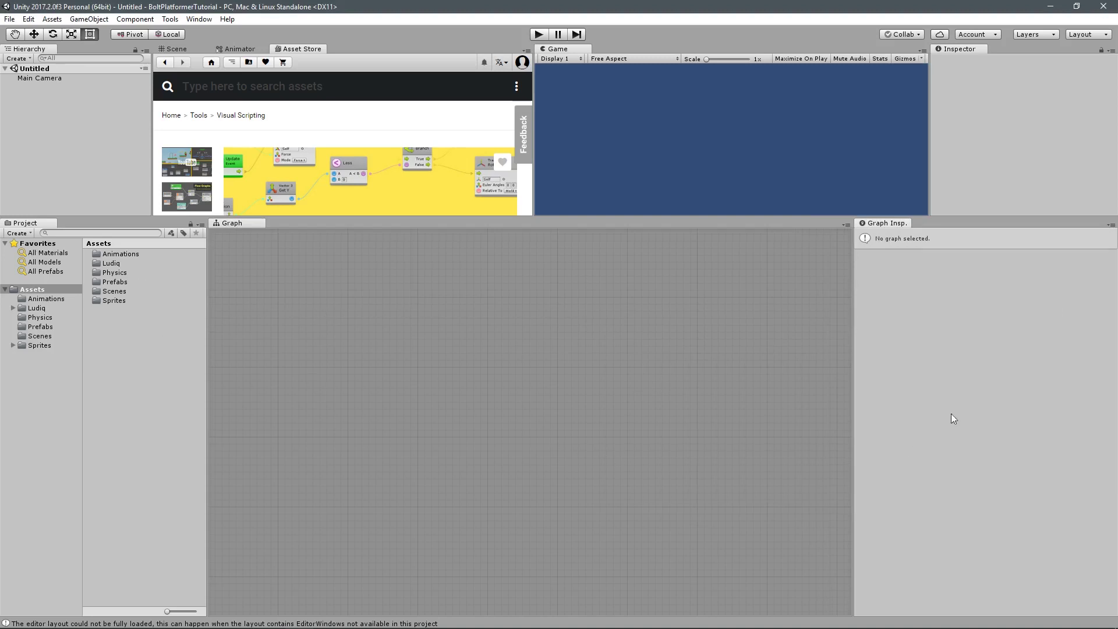
{"action": "left_click", "coordinate": [199, 18]}
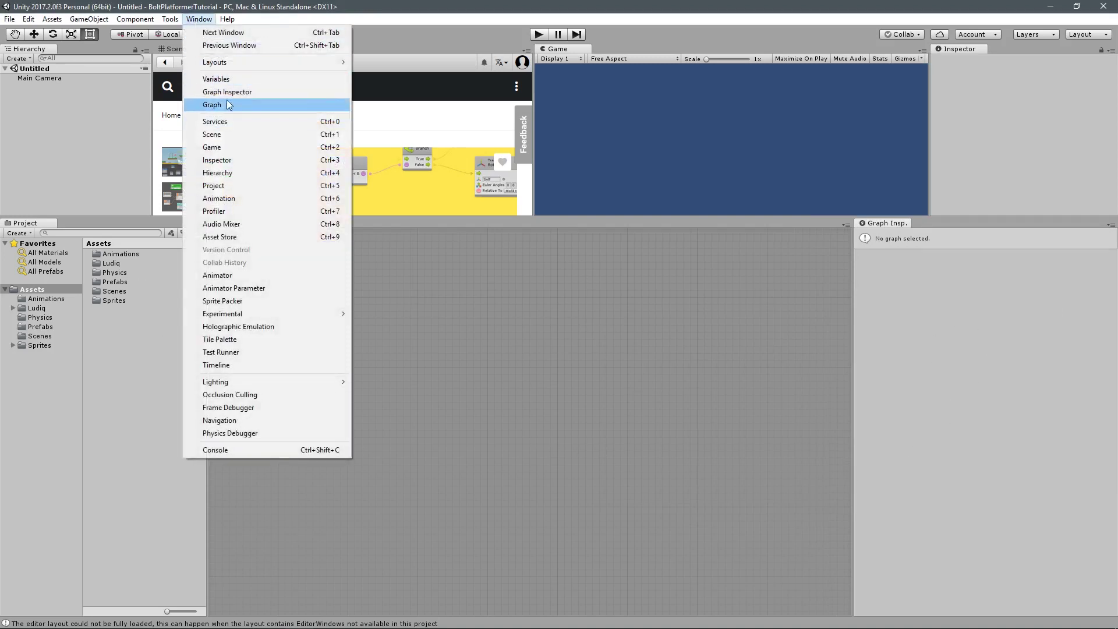
Step: Dock the Scene Variables window beneath the Graph Inspector, making it taller and fine-tuning the splitters
{"action": "left_click", "coordinate": [216, 79]}
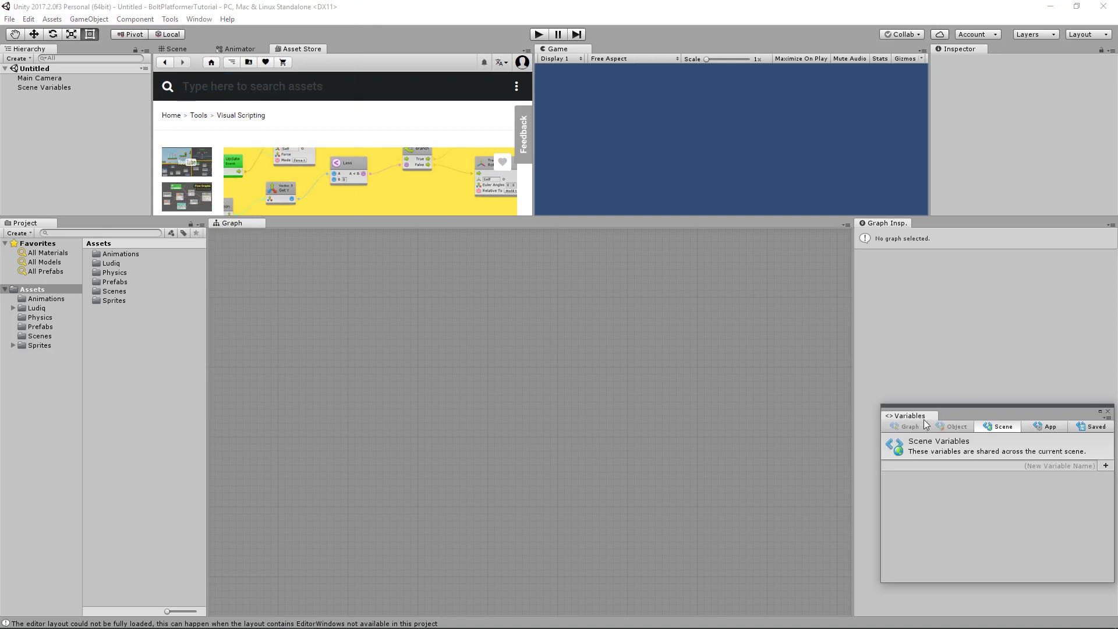
{"action": "left_click_drag", "start_coordinate": [920, 421], "coordinate": [948, 599]}
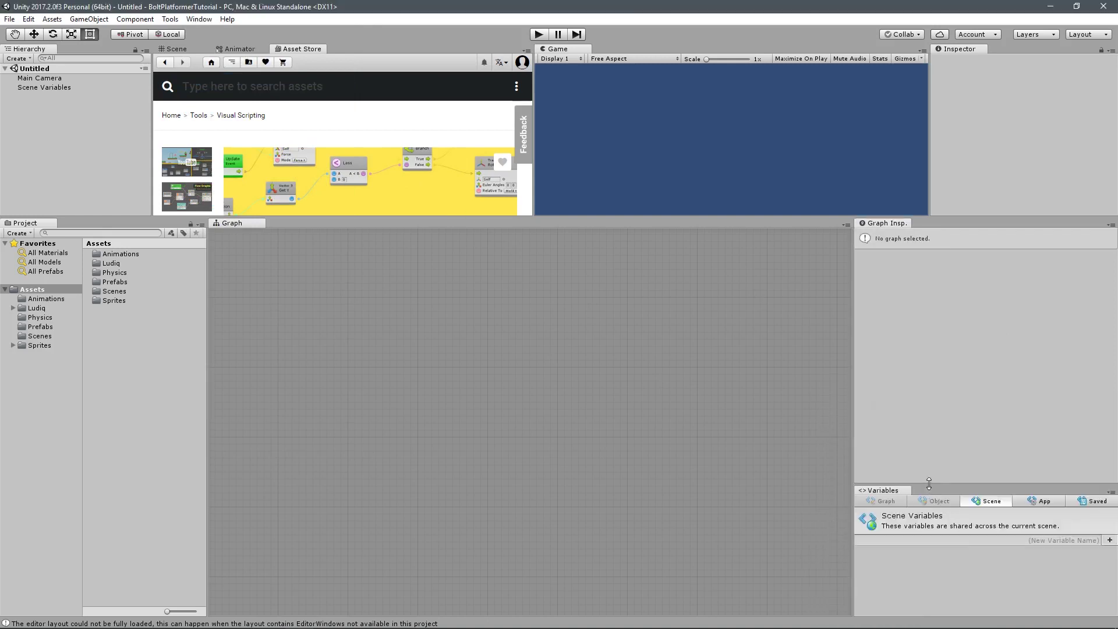
{"action": "left_click_drag", "start_coordinate": [928, 483], "coordinate": [917, 409]}
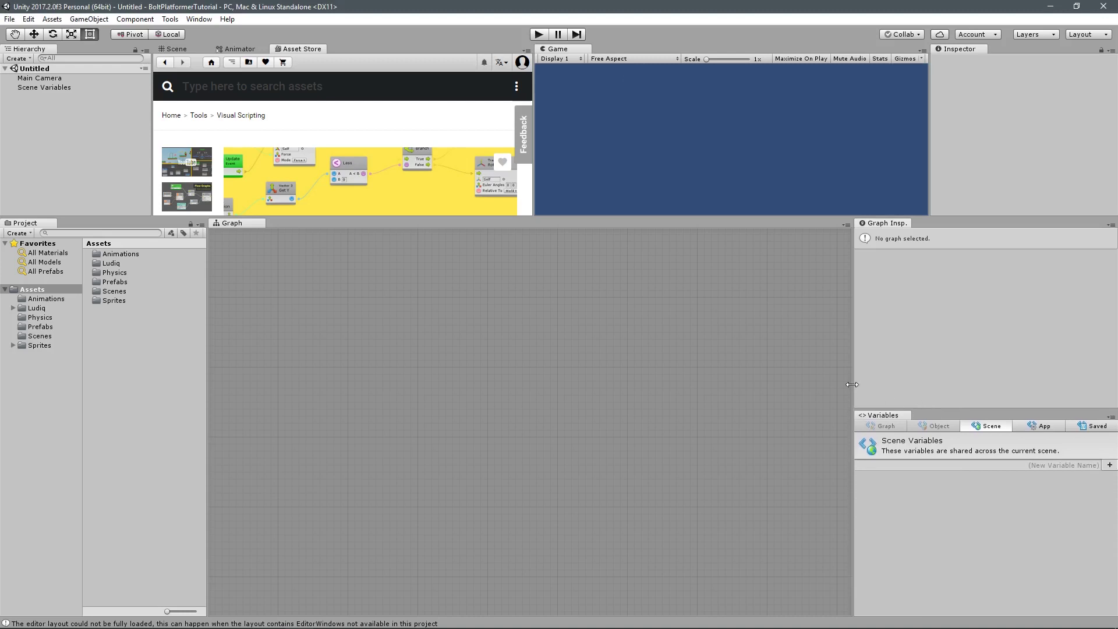
{"action": "left_click_drag", "start_coordinate": [852, 384], "coordinate": [877, 384]}
{"action": "left_click_drag", "start_coordinate": [201, 330], "coordinate": [196, 333]}
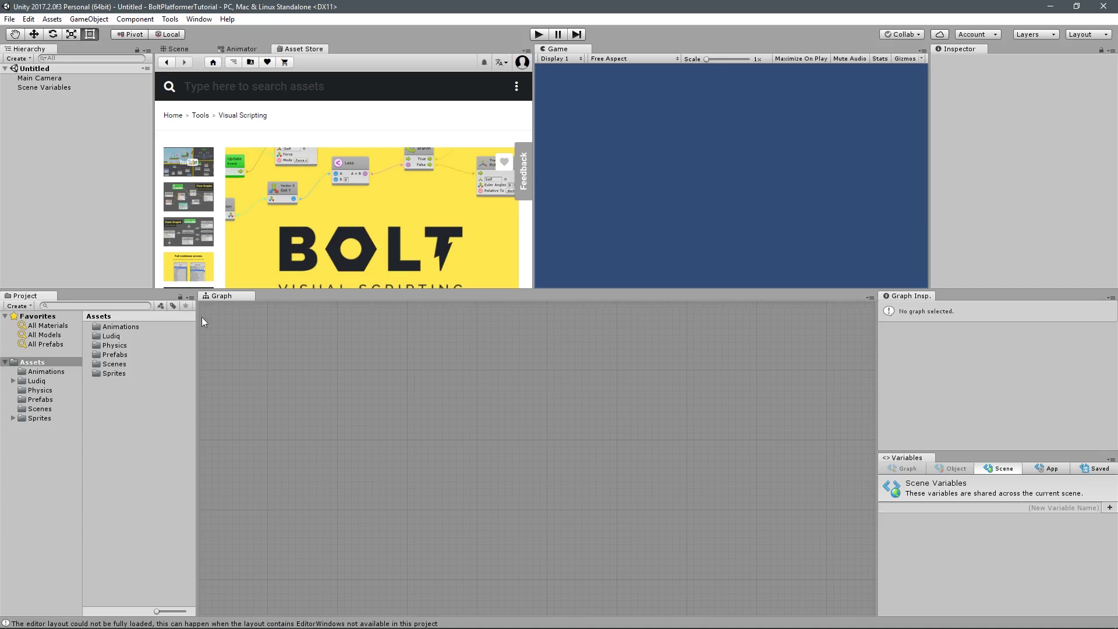
Step: Save the window arrangement as a layout named 'Bolt' and select it from the Layout dropdown
{"action": "left_click", "coordinate": [1086, 34]}
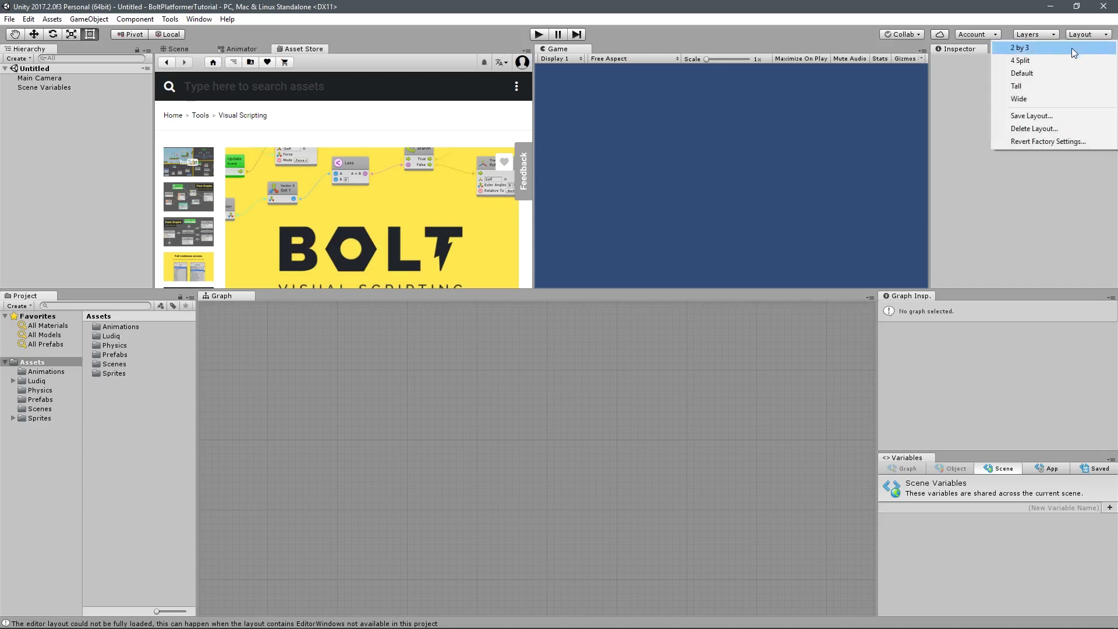
{"action": "left_click", "coordinate": [1035, 116]}
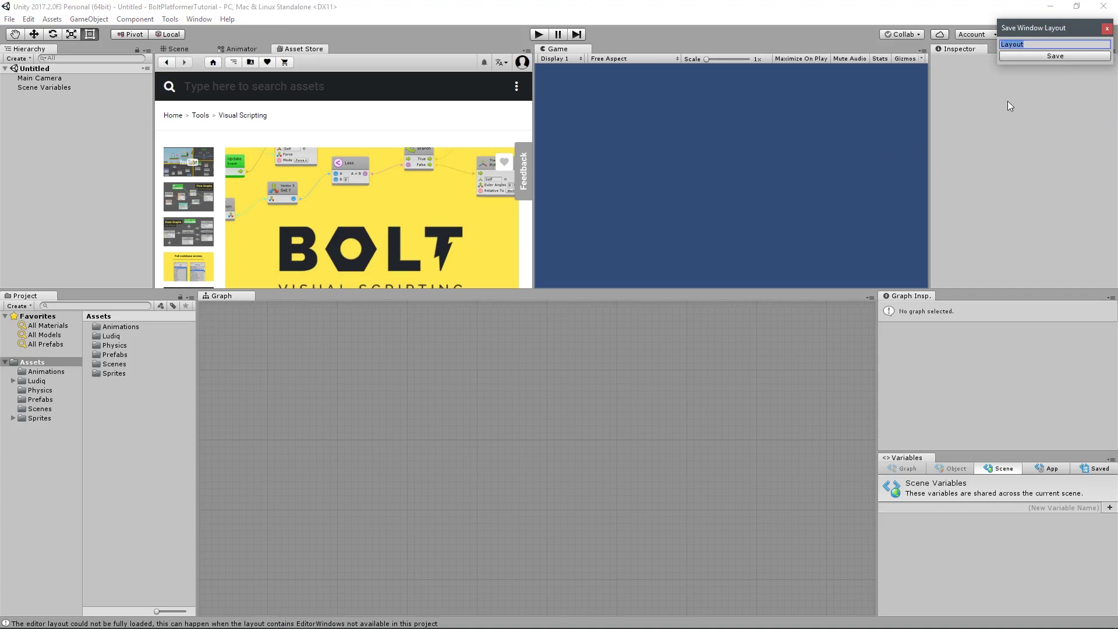
{"action": "type", "text": "Bolt"}
{"action": "key", "text": "Return"}
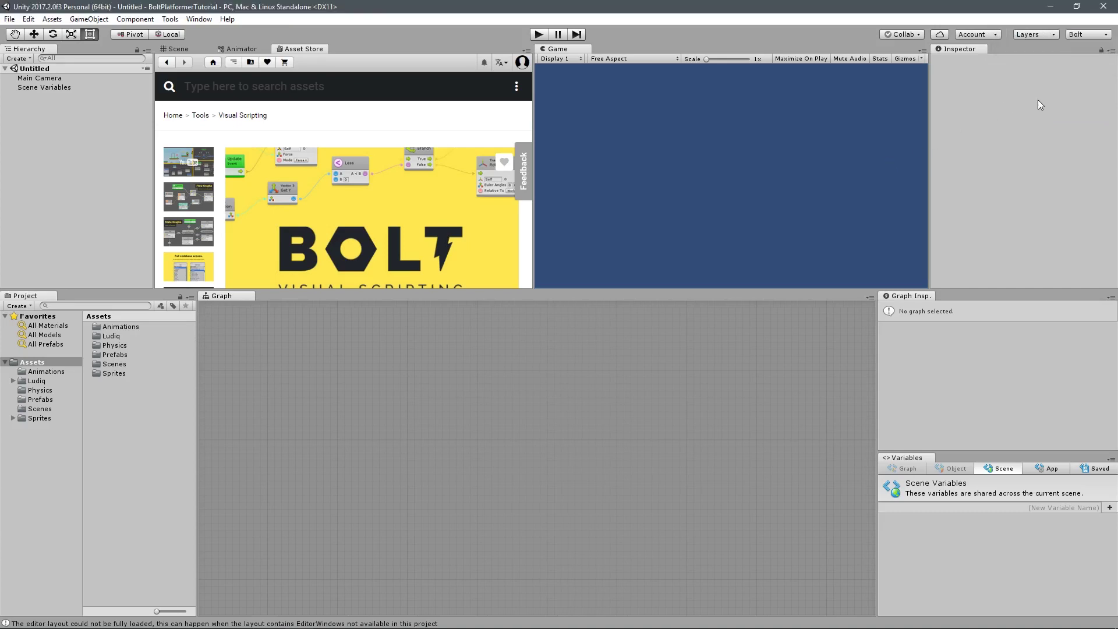
{"action": "left_click", "coordinate": [1087, 34]}
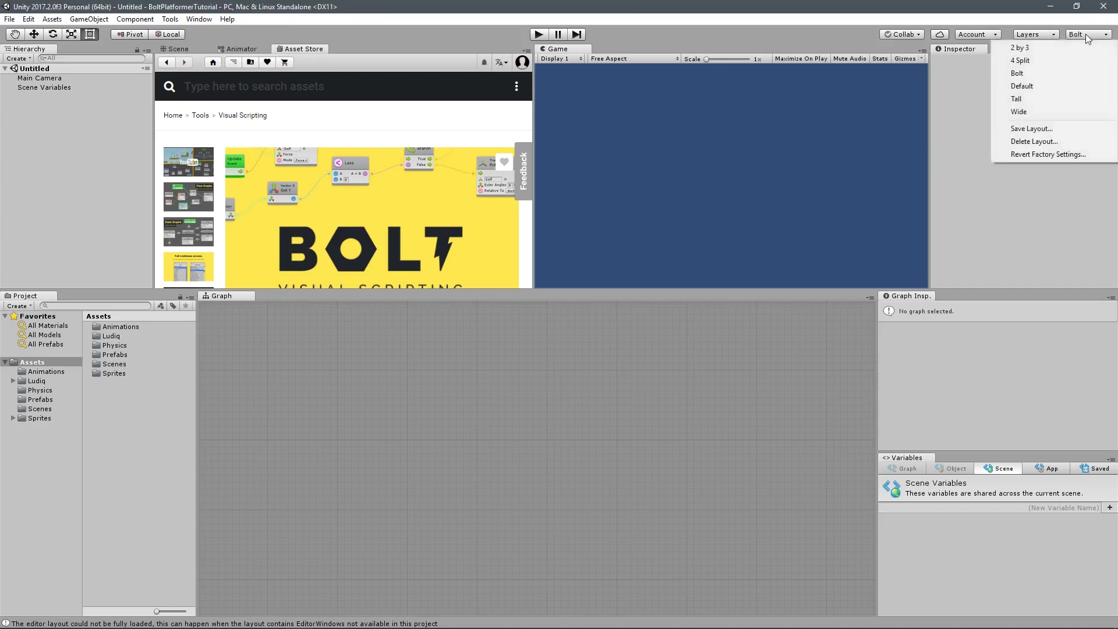
{"action": "left_click", "coordinate": [1045, 76]}
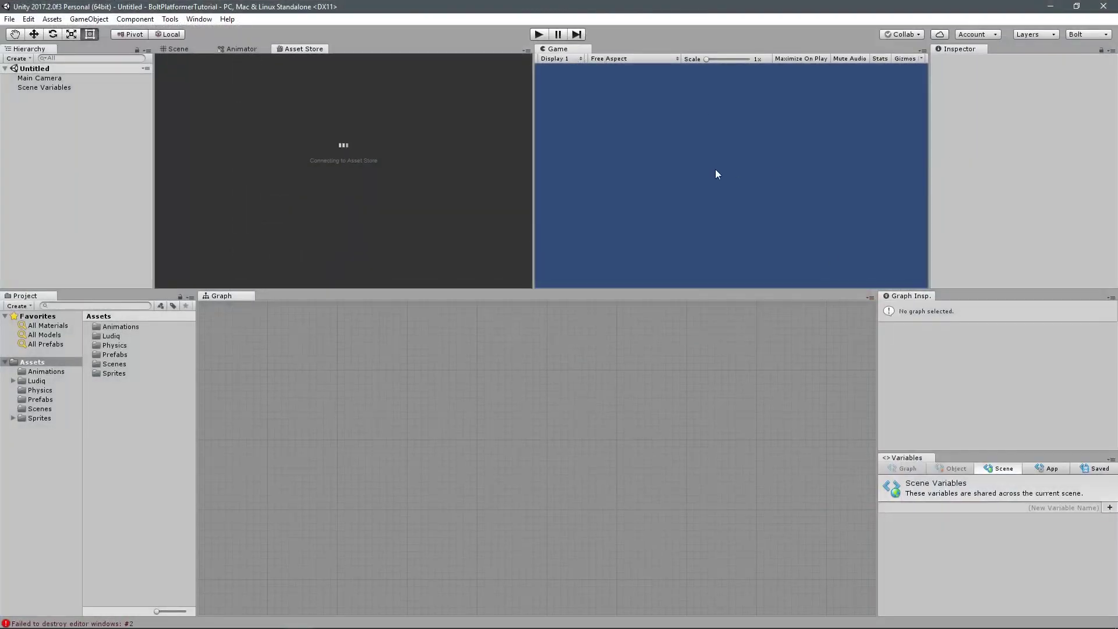